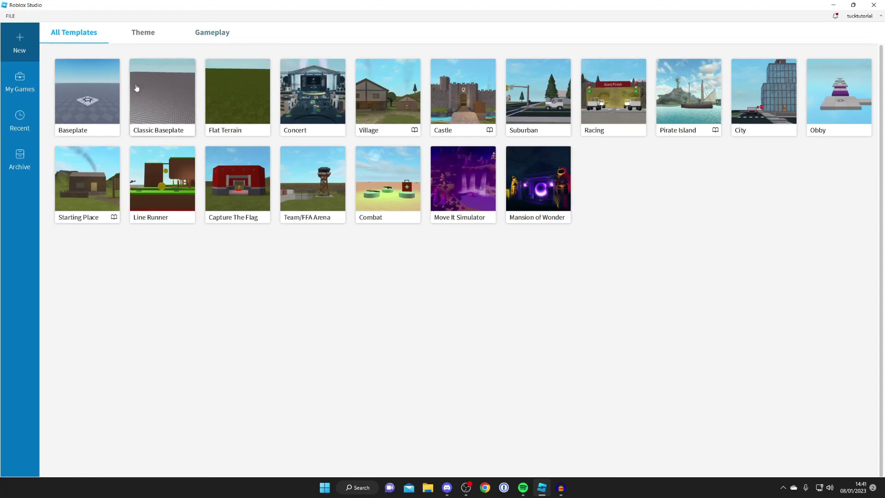
Start a new game from the Baseplate template.
click(82, 97)
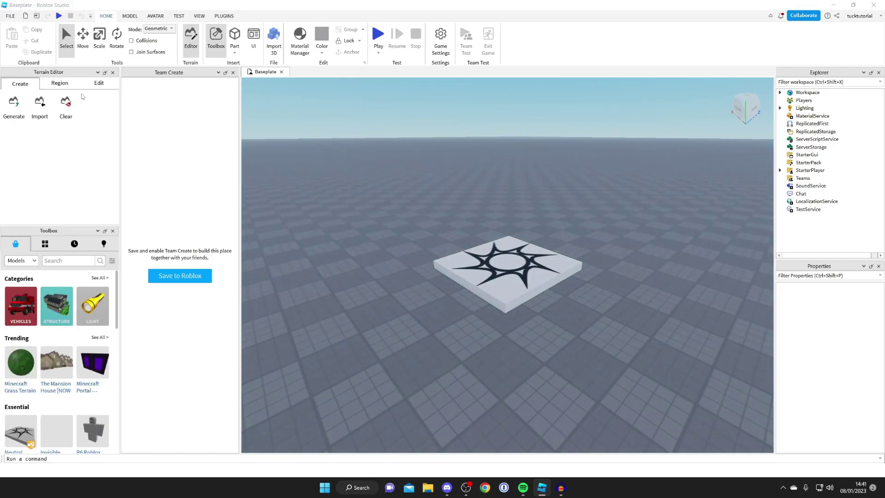
Close the Team Create panel and open Game Settings from the File menu.
click(233, 72)
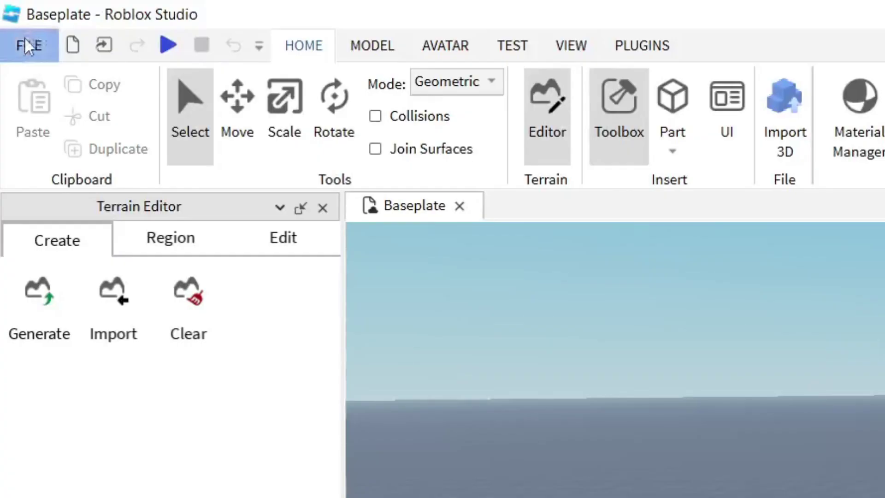
click(10, 16)
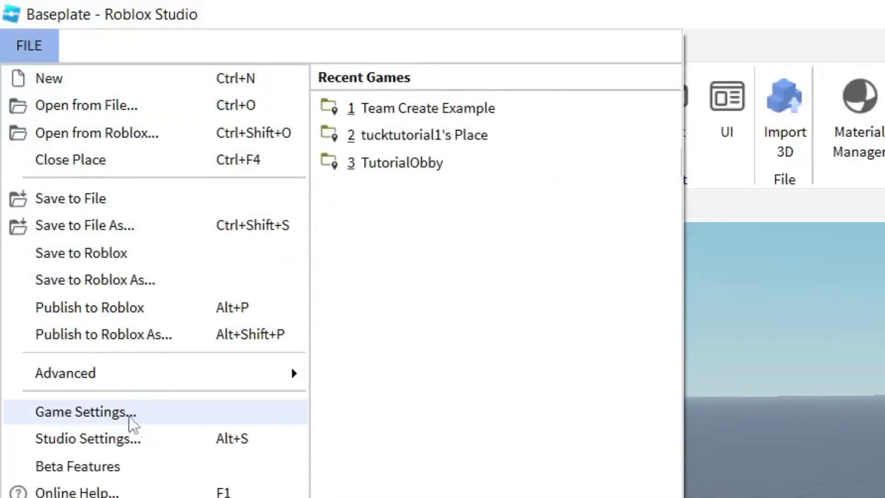
click(106, 417)
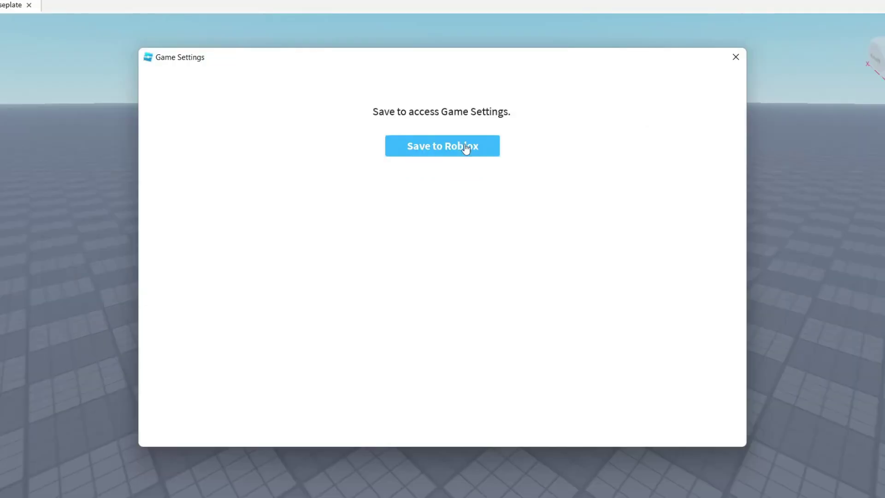
Begin saving to Roblox with name 'Tutorial GuideRealm' and description 'Hello world!'.
click(465, 147)
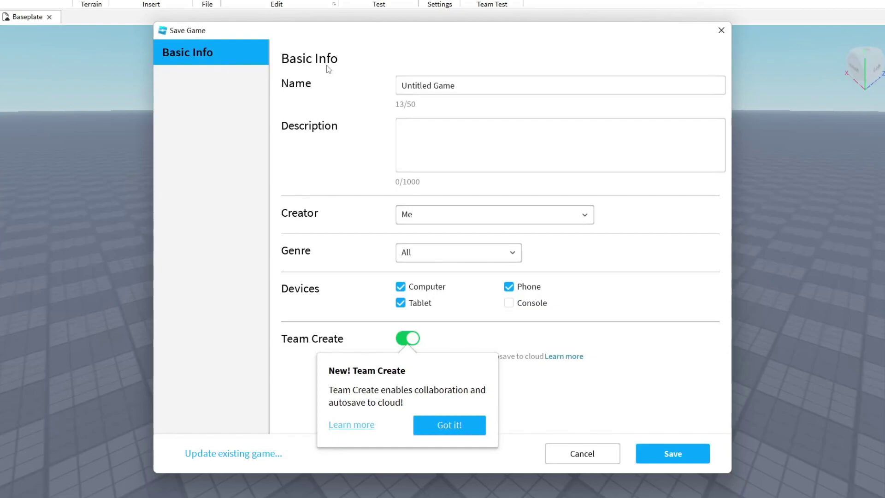
click(420, 86)
key(ctrl+a)
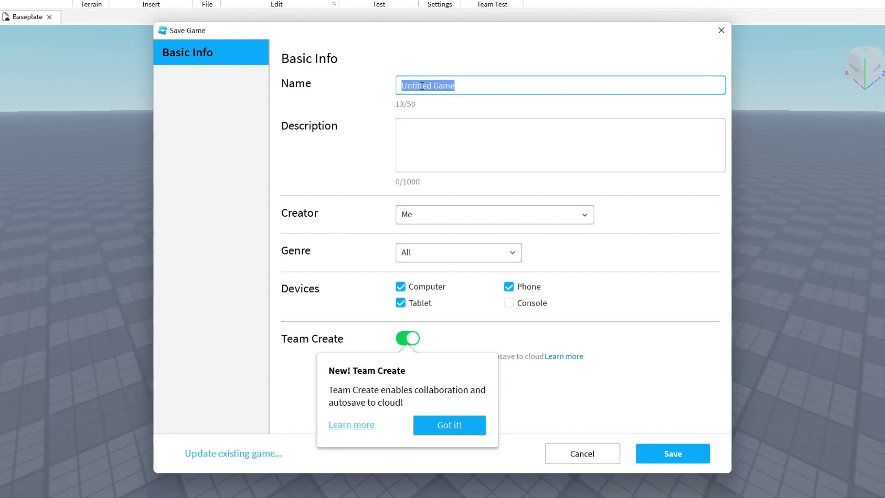
text(Tutorial GuideRealm)
click(428, 140)
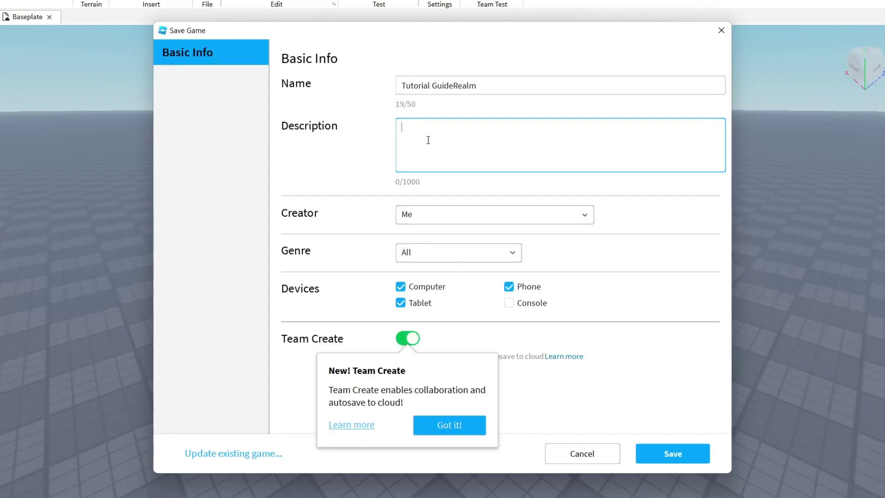
text(Hello world!)
Dismiss the Team Create notice, keep Me as creator, and save the game.
click(477, 425)
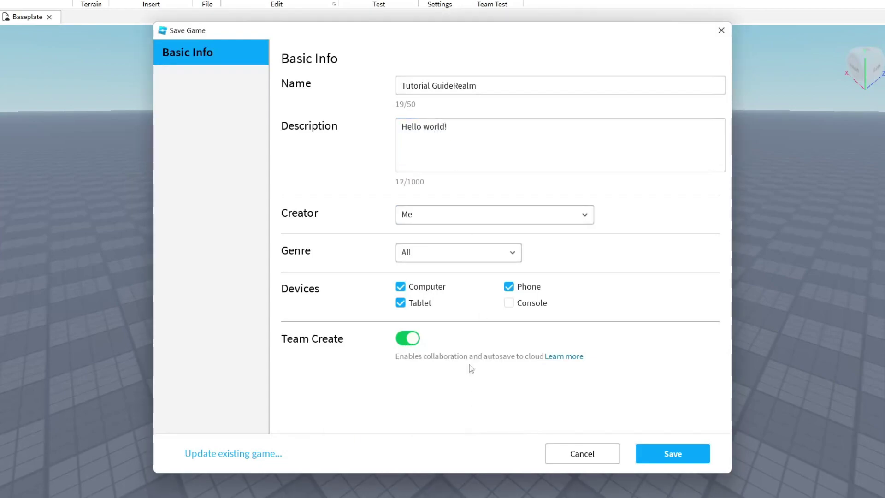
click(419, 214)
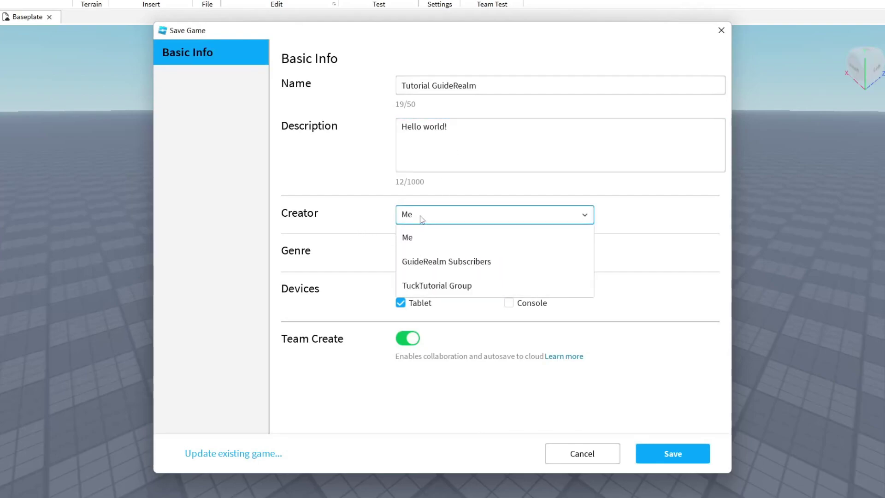
click(363, 224)
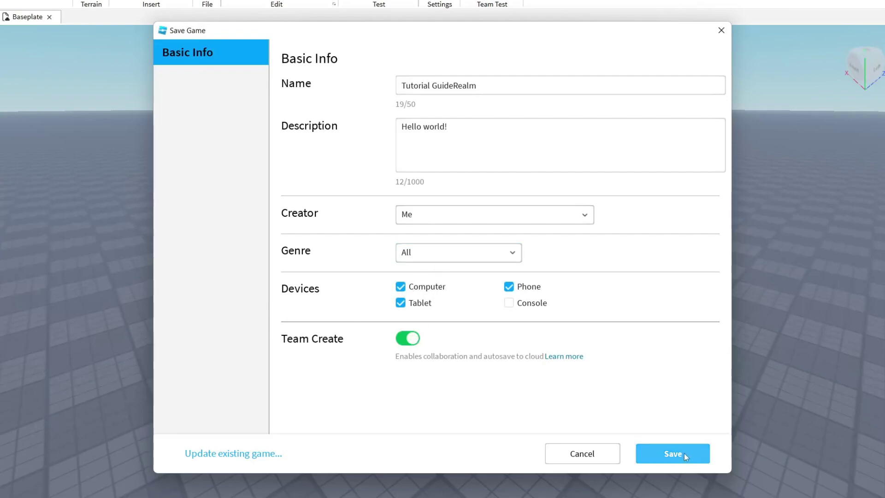
click(684, 453)
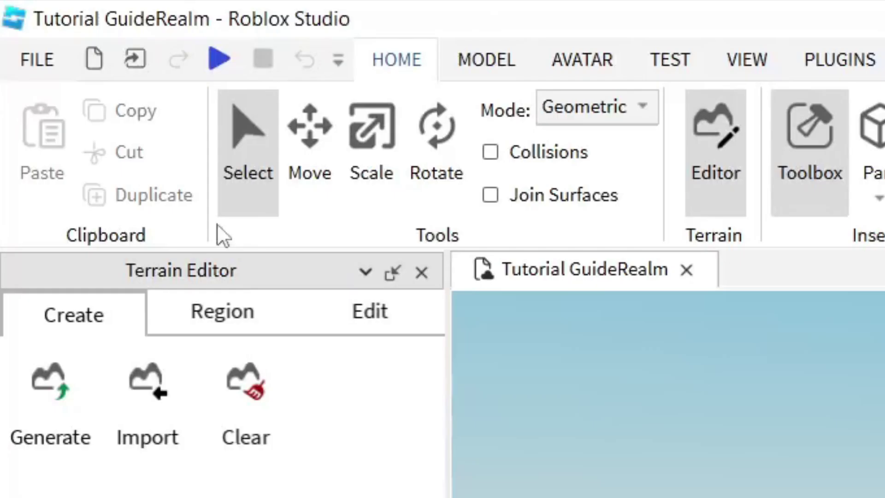
click(15, 19)
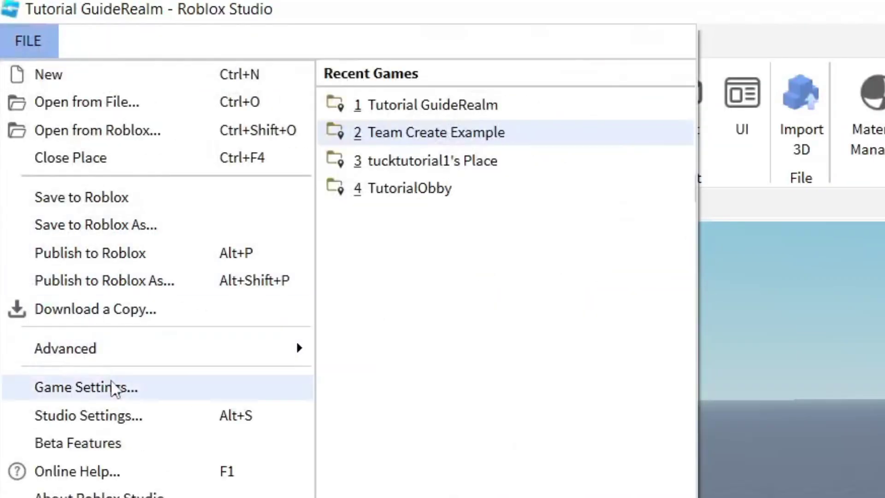
click(138, 496)
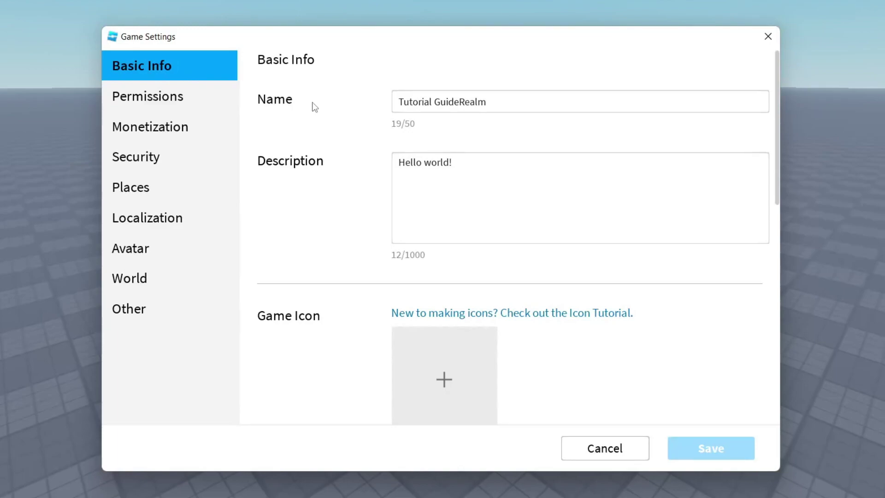
scroll(371, 175, down, 2)
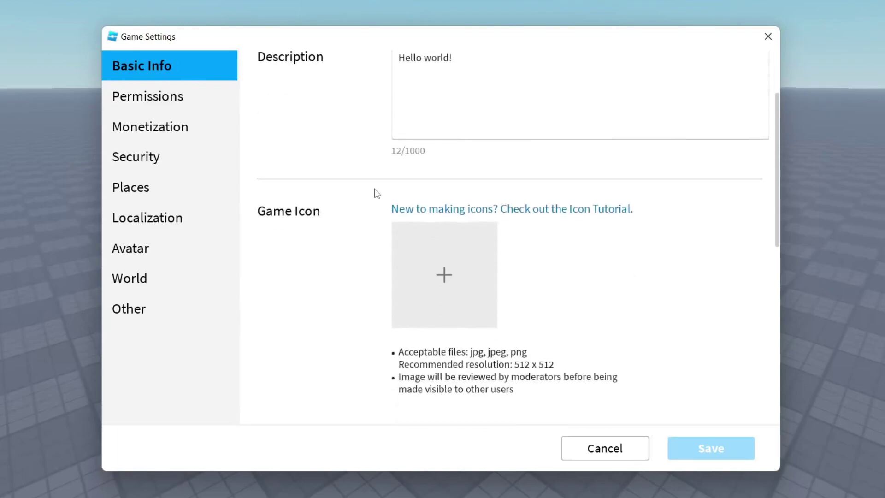
scroll(376, 191, down, 1)
scroll(377, 190, down, 1)
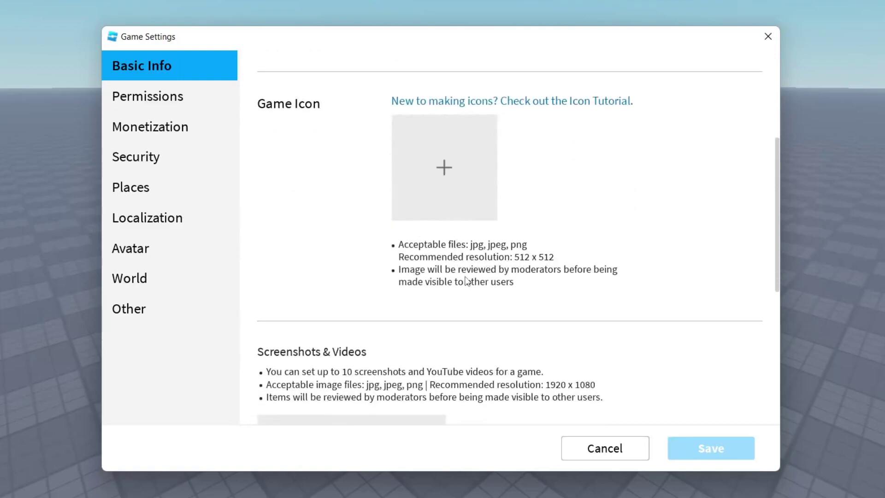
scroll(565, 250, up, 2)
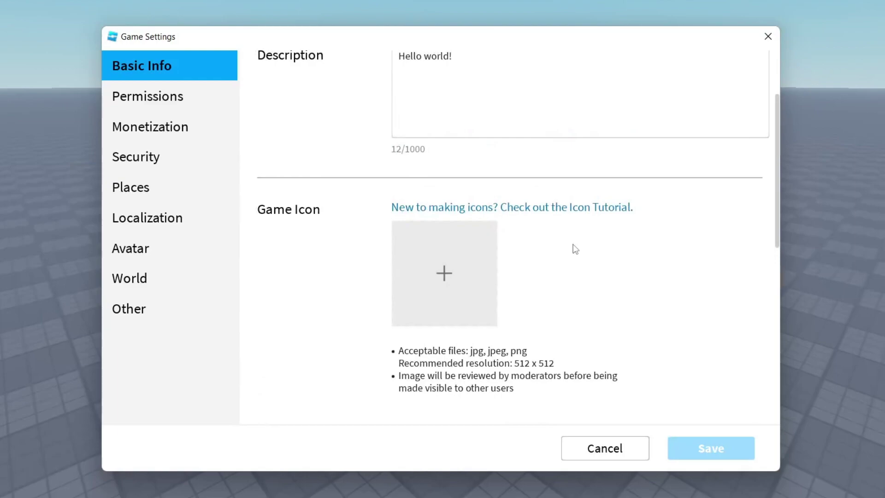
scroll(299, 209, down, 4)
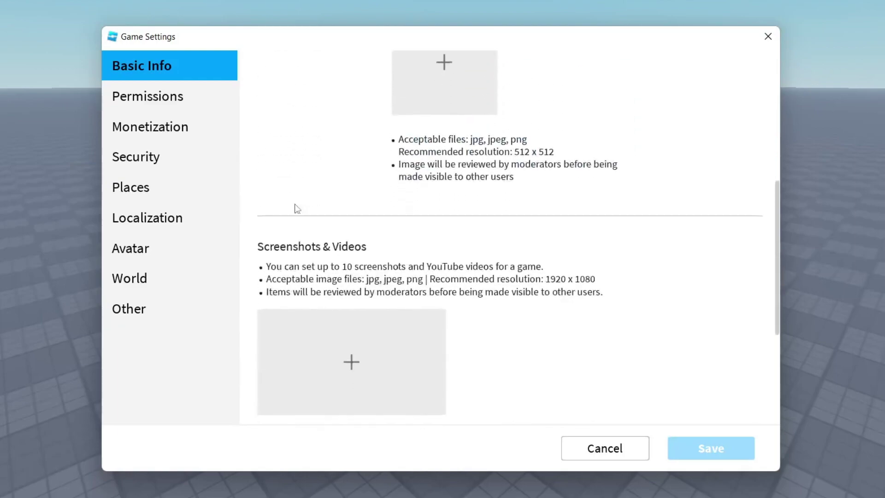
scroll(292, 201, down, 2)
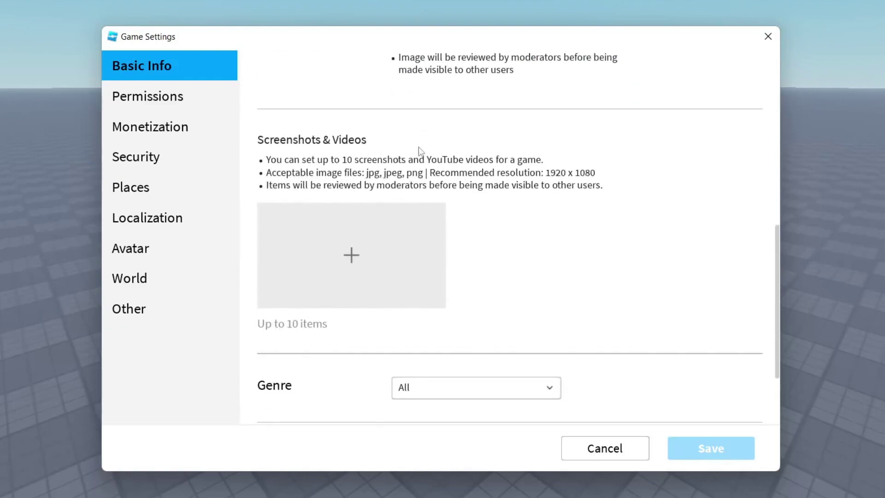
scroll(372, 224, down, 2)
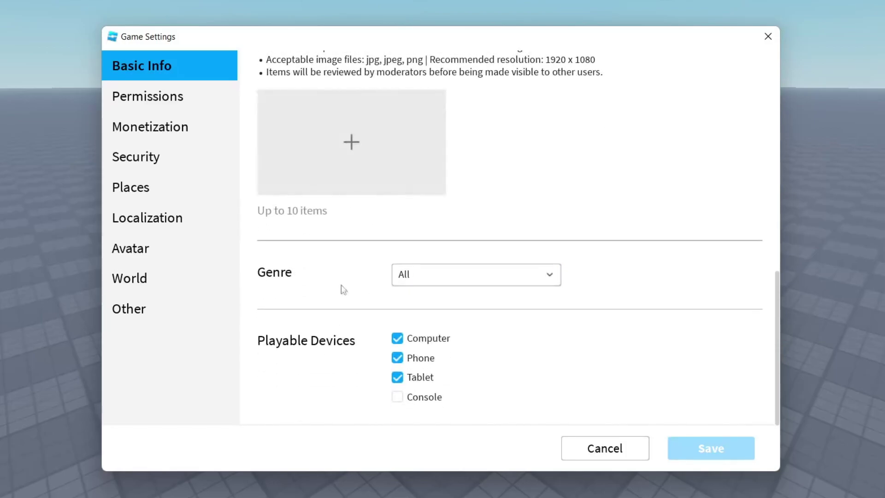
scroll(341, 356, up, 8)
scroll(343, 353, up, 1)
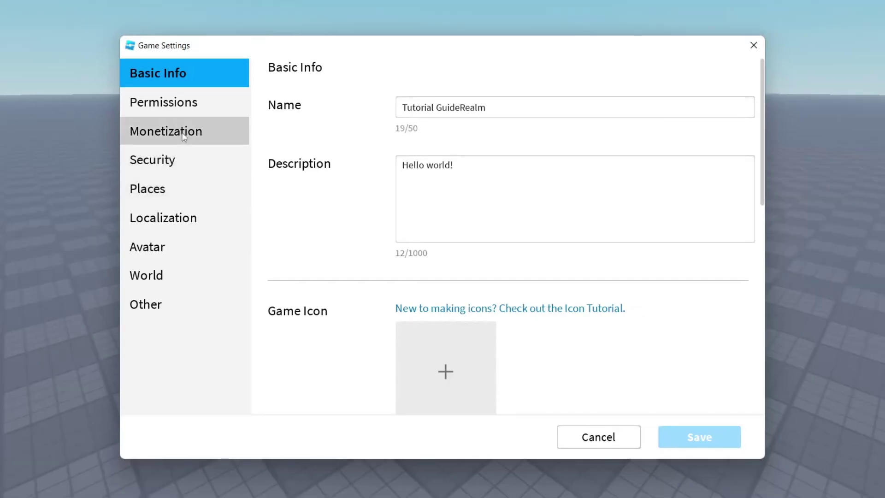
Set Tutorial GuideRealm's Permissions playability to Public and save the game settings.
click(183, 137)
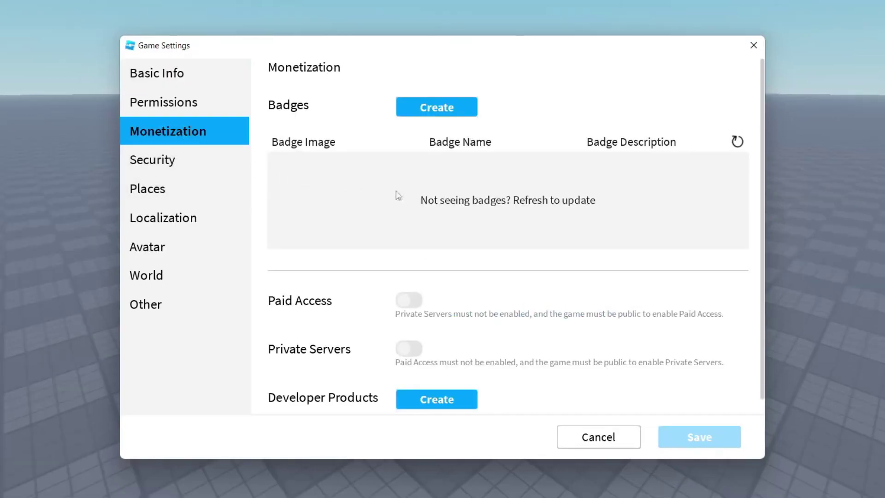
click(176, 164)
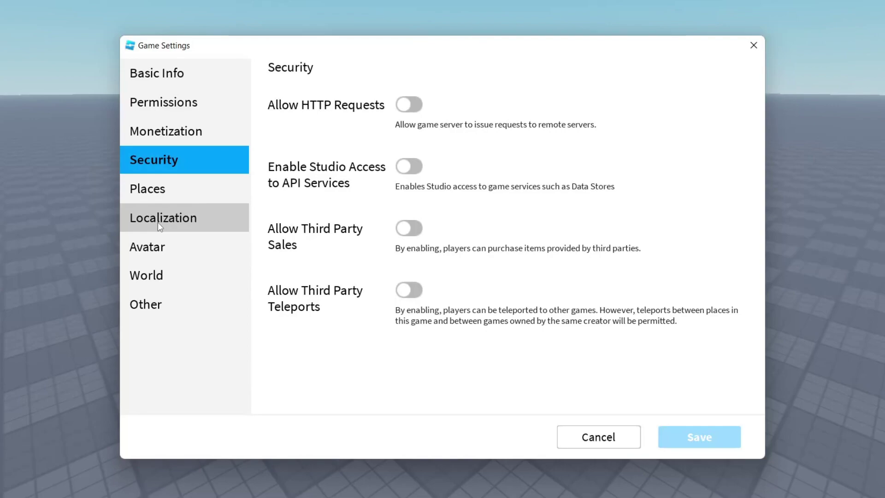
click(145, 93)
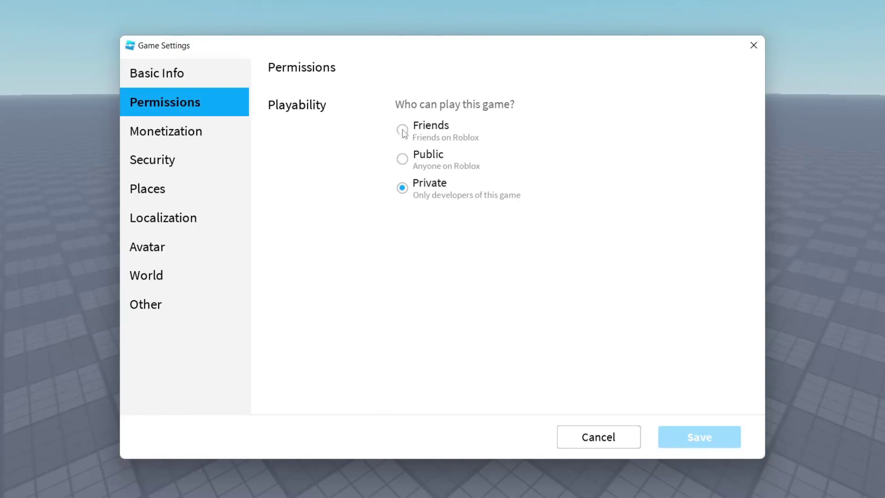
click(403, 162)
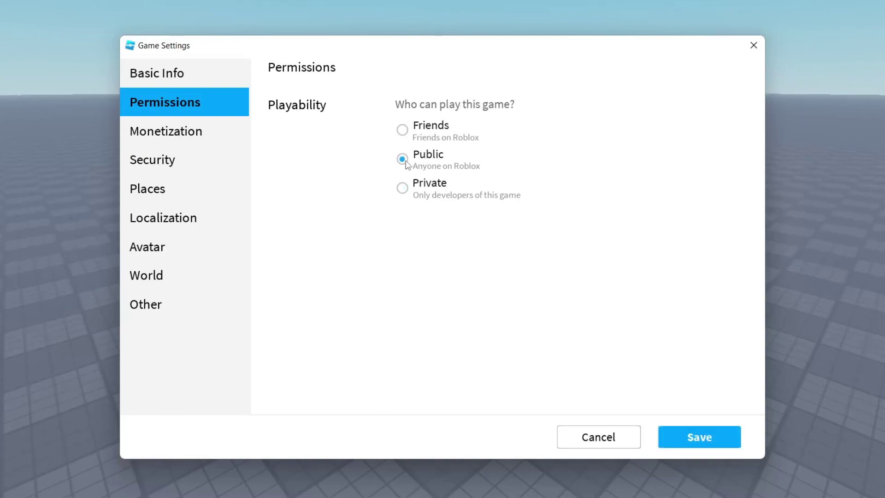
click(704, 438)
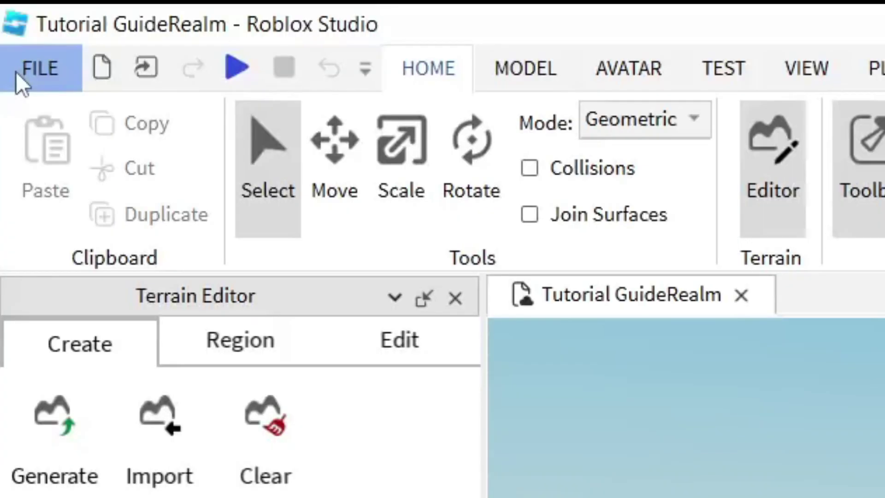
Publish Tutorial GuideRealm's latest changes to Roblox, then switch to Chrome.
click(5, 16)
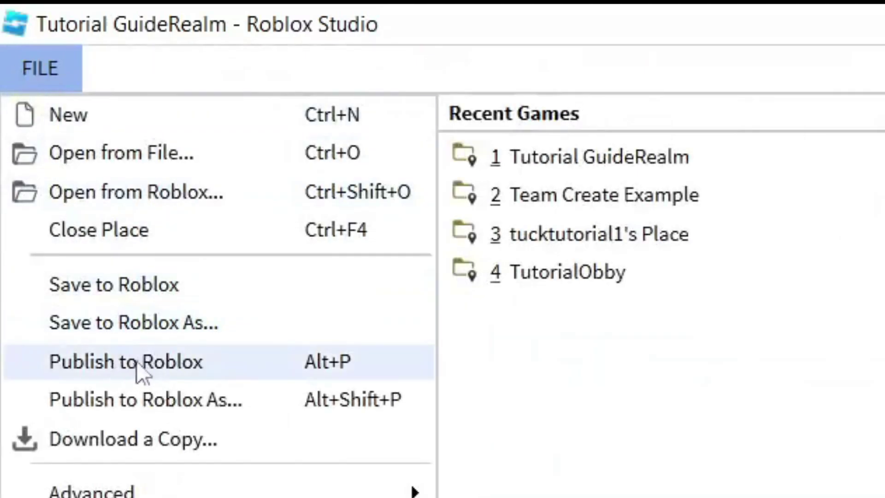
click(269, 365)
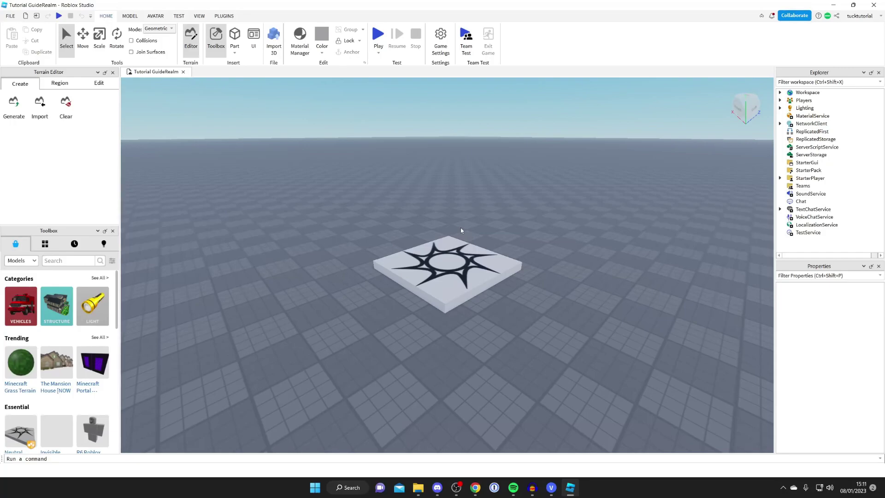
click(475, 487)
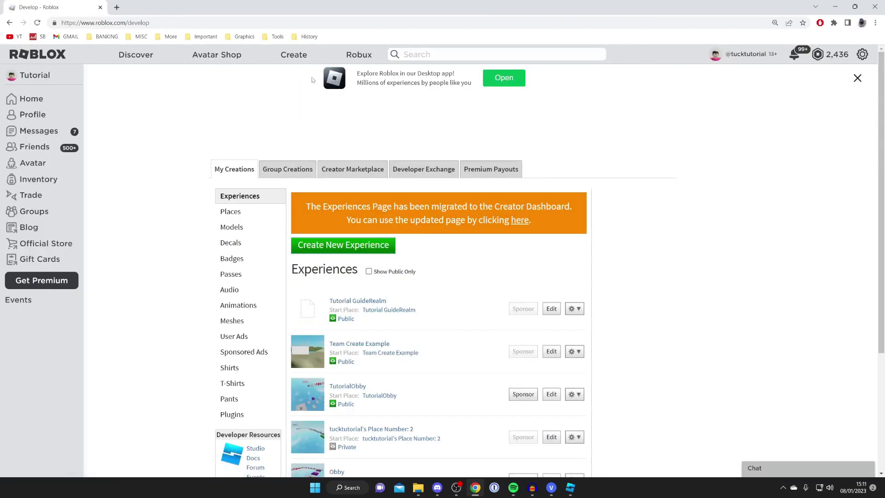
View Tutorial GuideRealm's game page, return to Creations, and show its configuration options.
scroll(320, 84, down, 2)
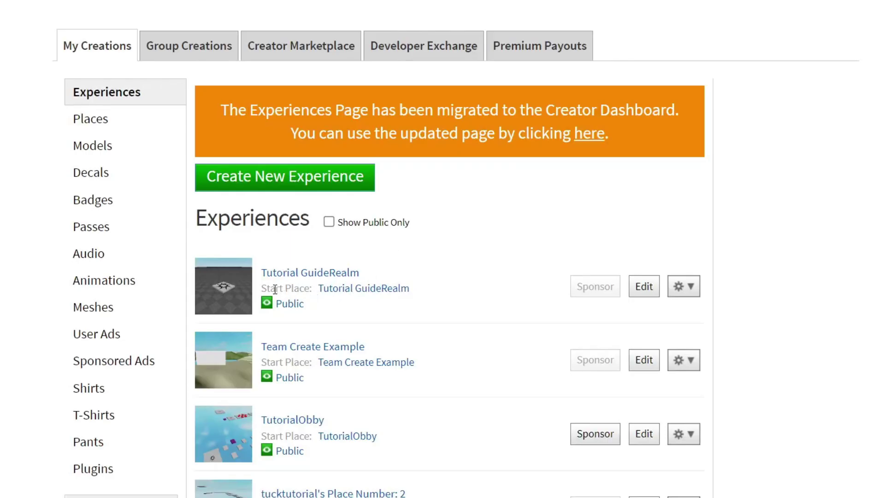
click(346, 290)
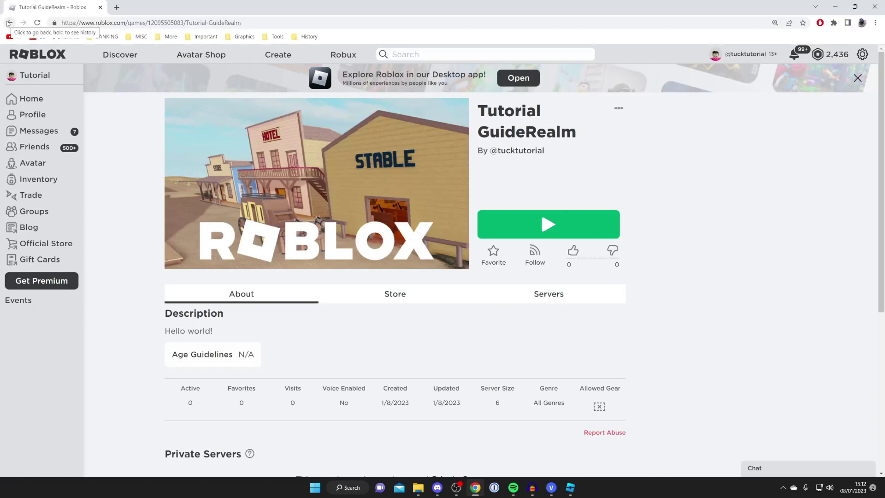
click(8, 23)
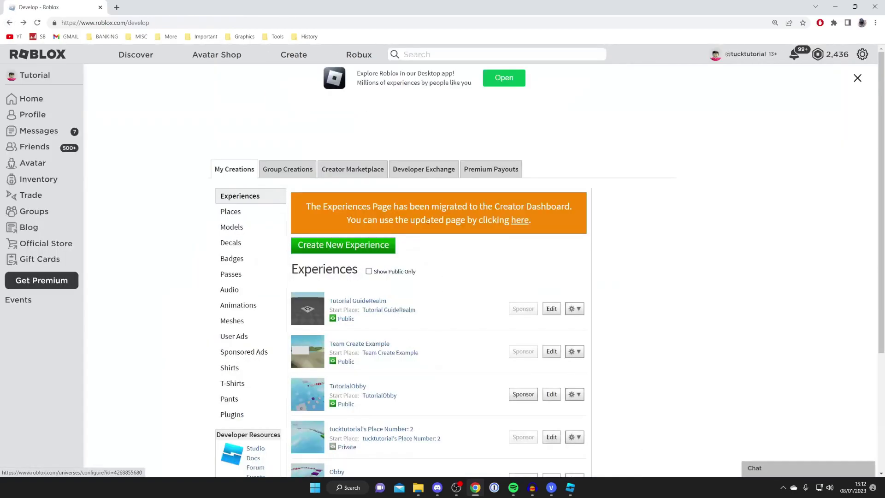
scroll(411, 219, down, 3)
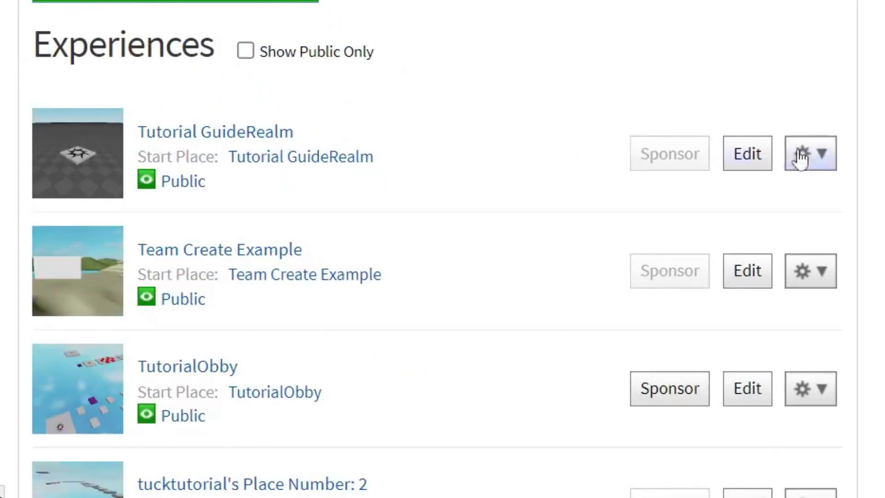
click(805, 155)
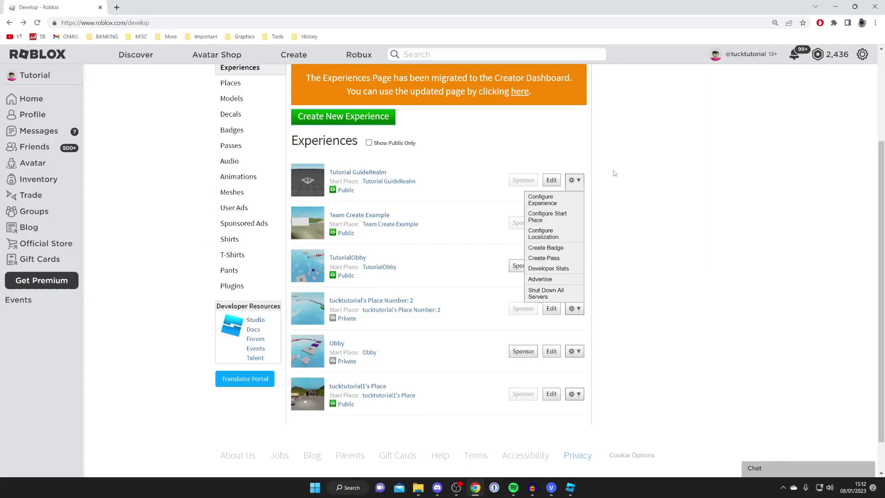
scroll(614, 173, up, 3)
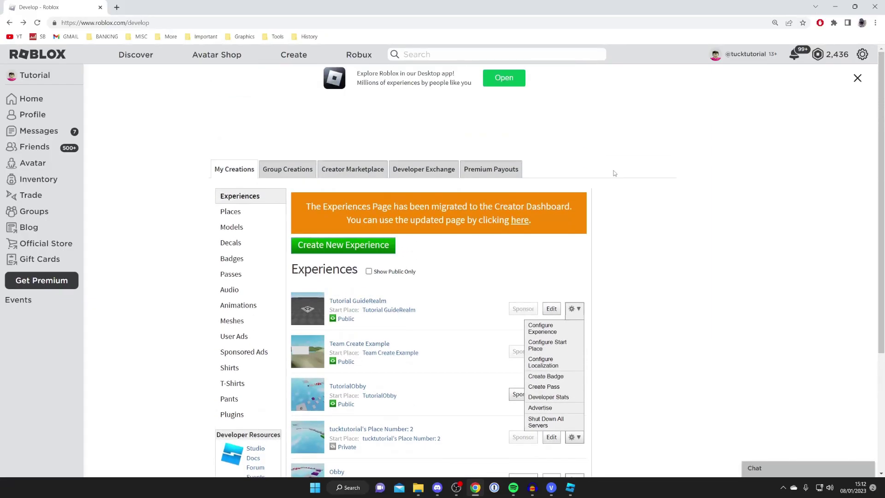